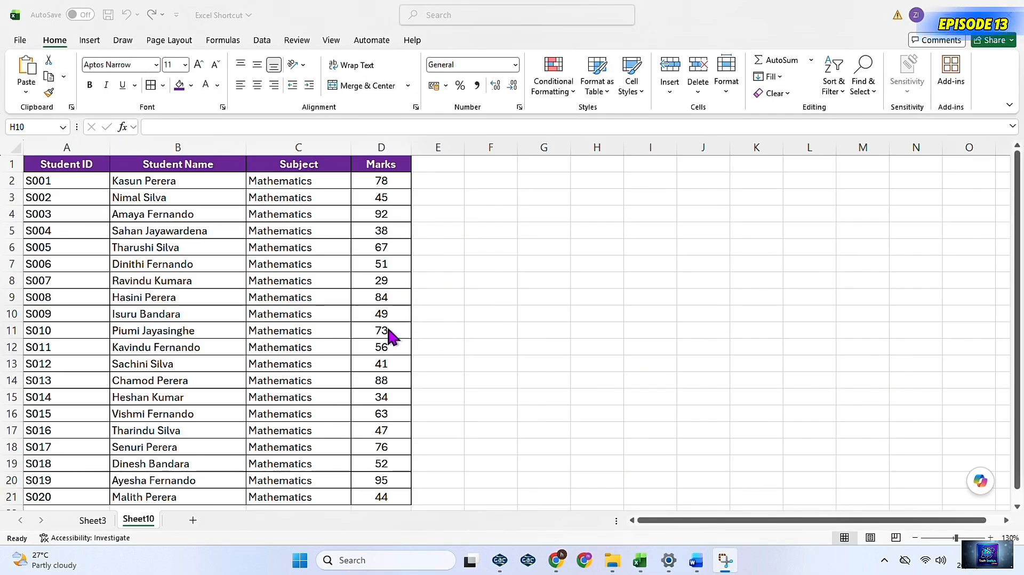
- Look over the Student Name, Subject and Marks columns of the student table
left_click(183, 148)
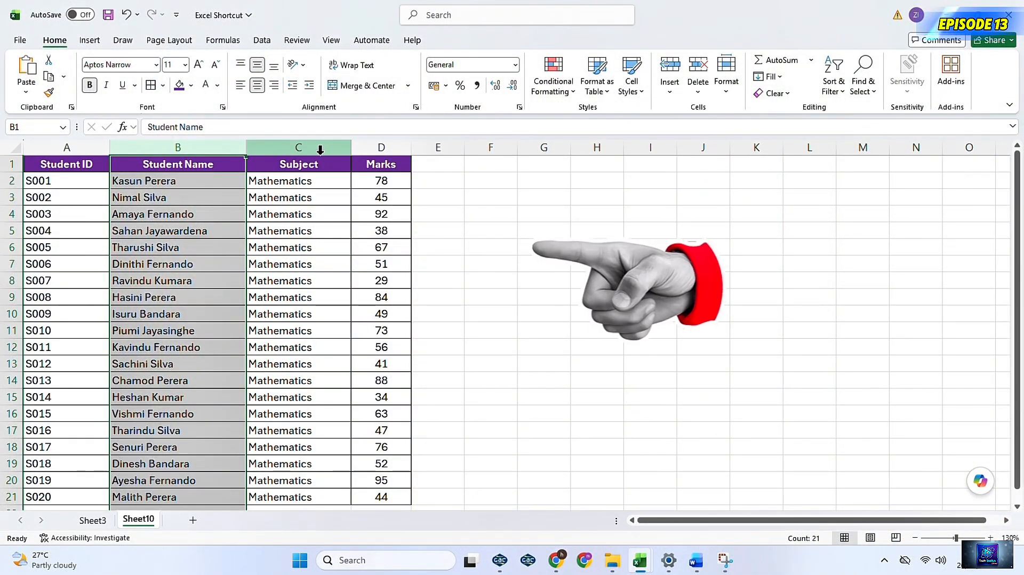
left_click(320, 147)
left_click(381, 147)
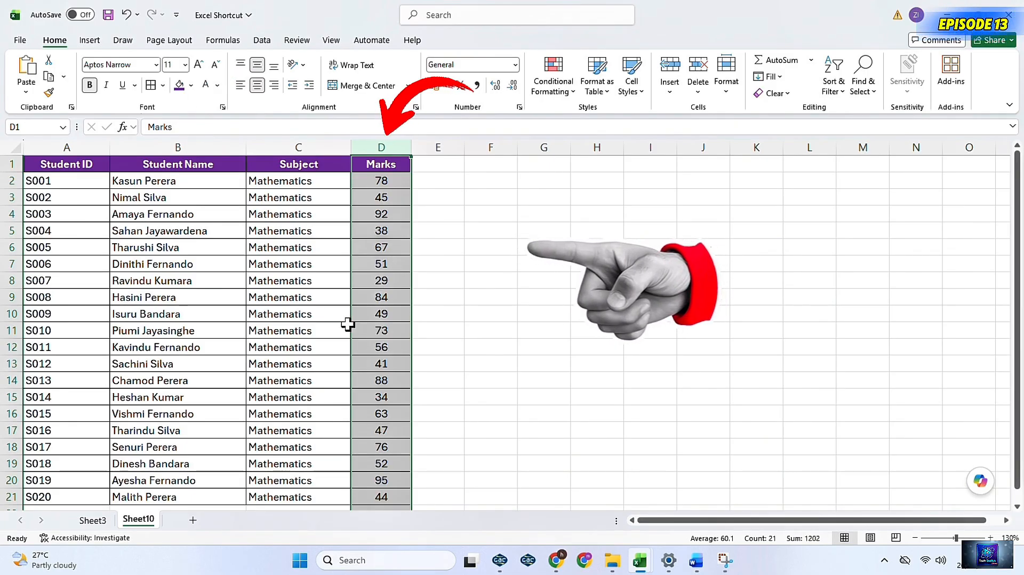
scroll(323, 366, "down", 1)
scroll(324, 366, "up", 1)
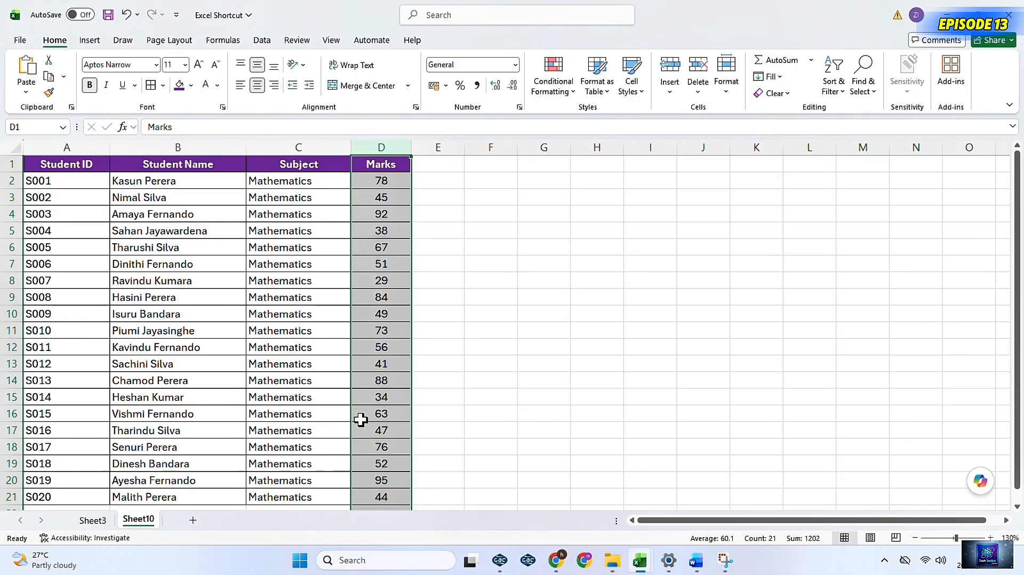
left_click(438, 24)
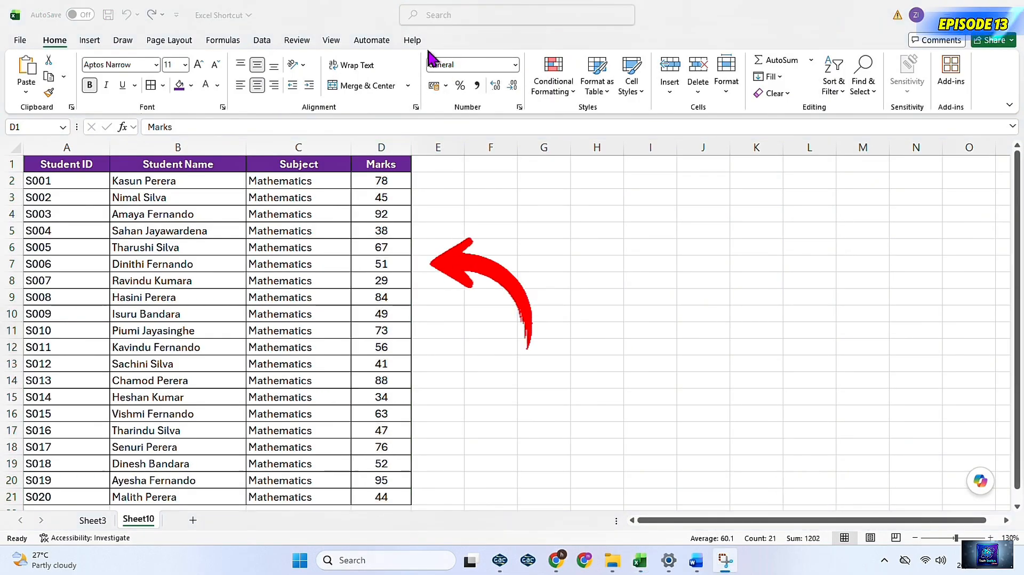
left_click(393, 146)
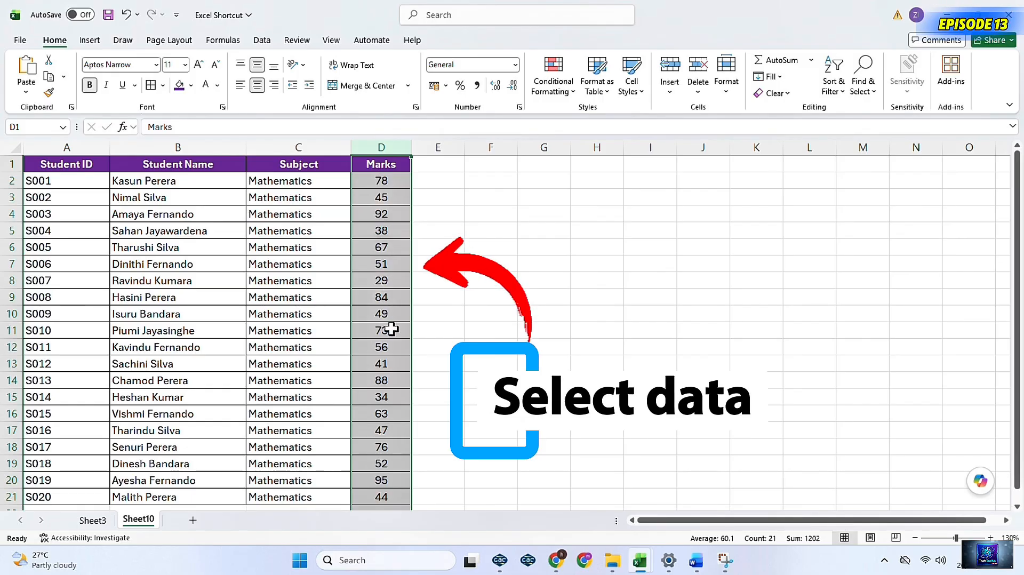
- Add a Less Than conditional formatting rule to the marks in D2:D21, giving values below 50 Light Red Fill with Dark Red Text
left_click_drag(380, 181, 379, 496)
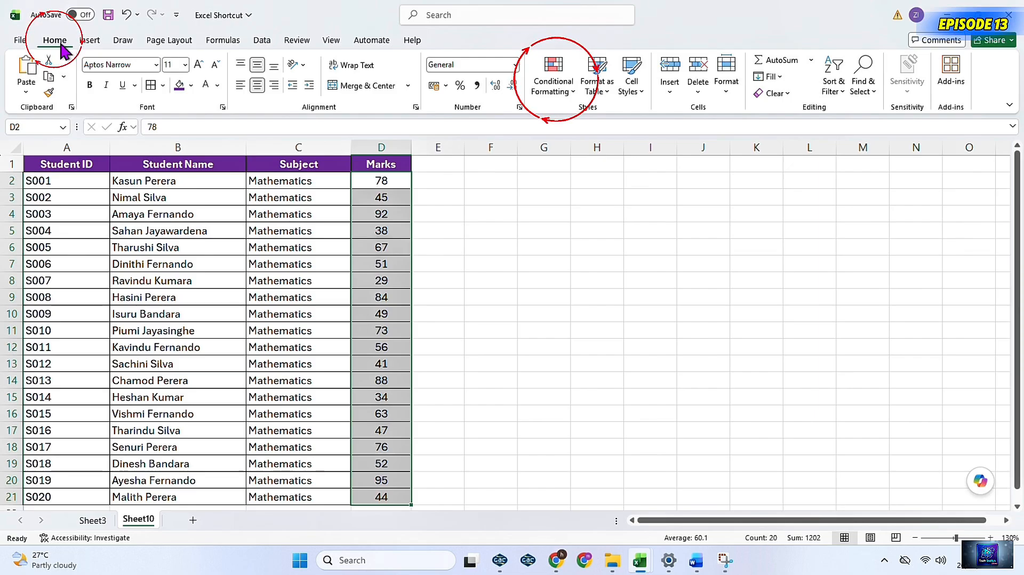
left_click(572, 93)
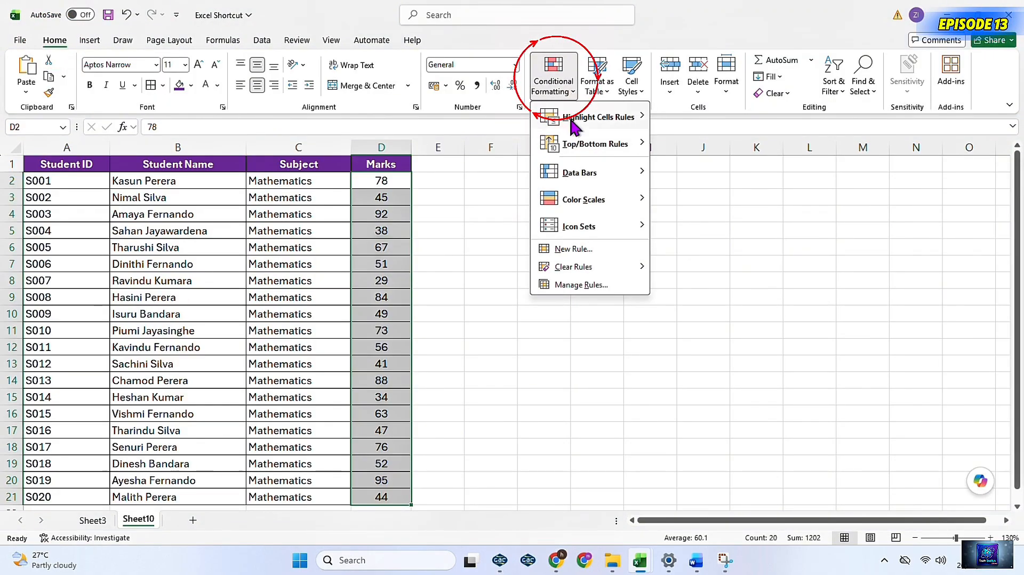
mouse_move(607, 127)
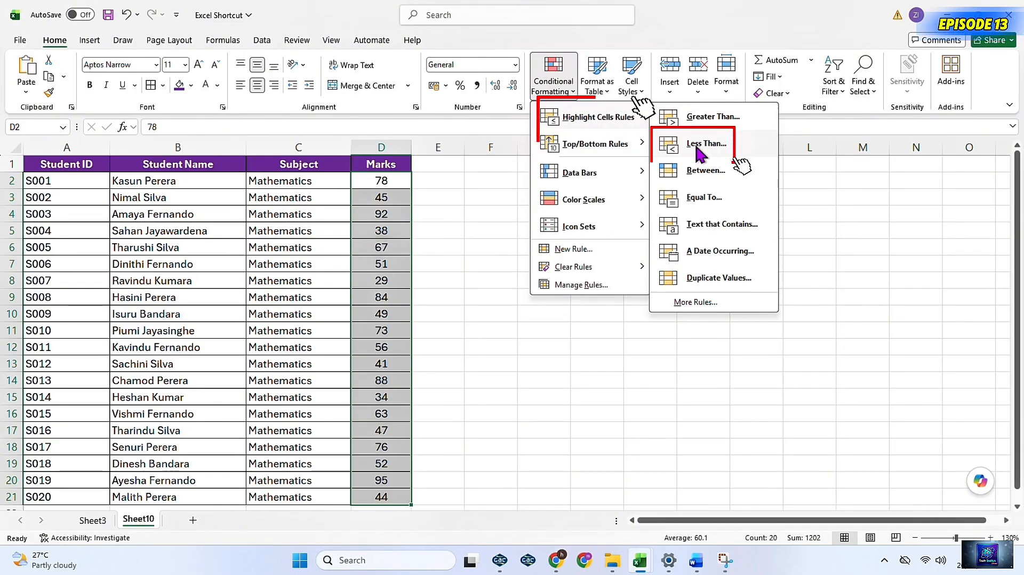
left_click(715, 143)
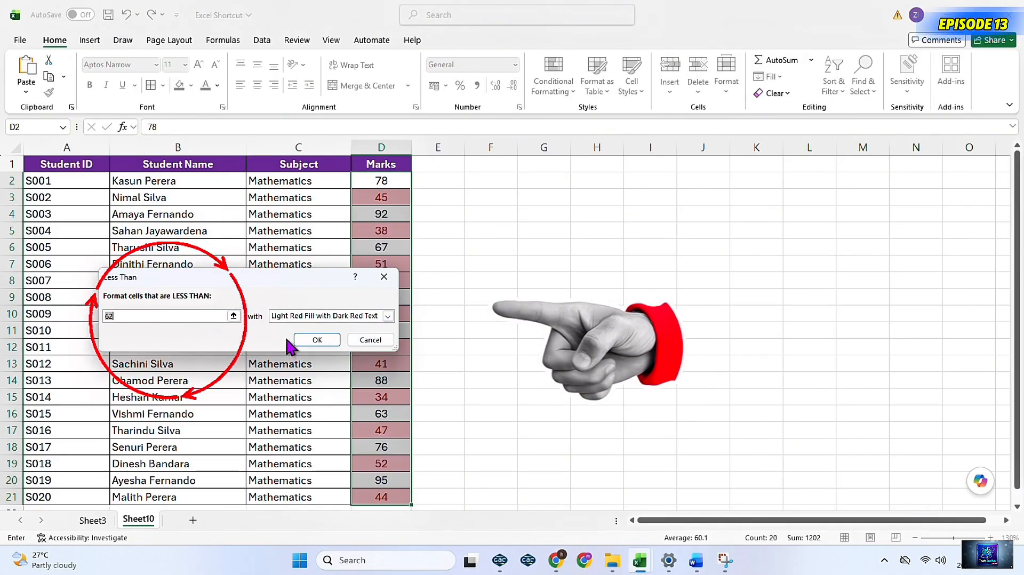
left_click(128, 316)
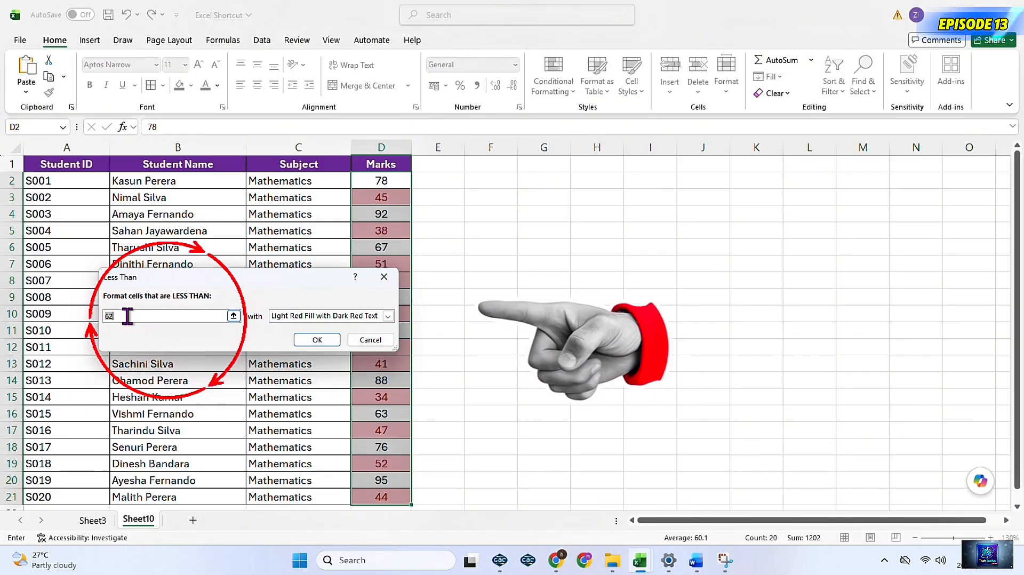
key("BackSpace")
key("BackSpace")
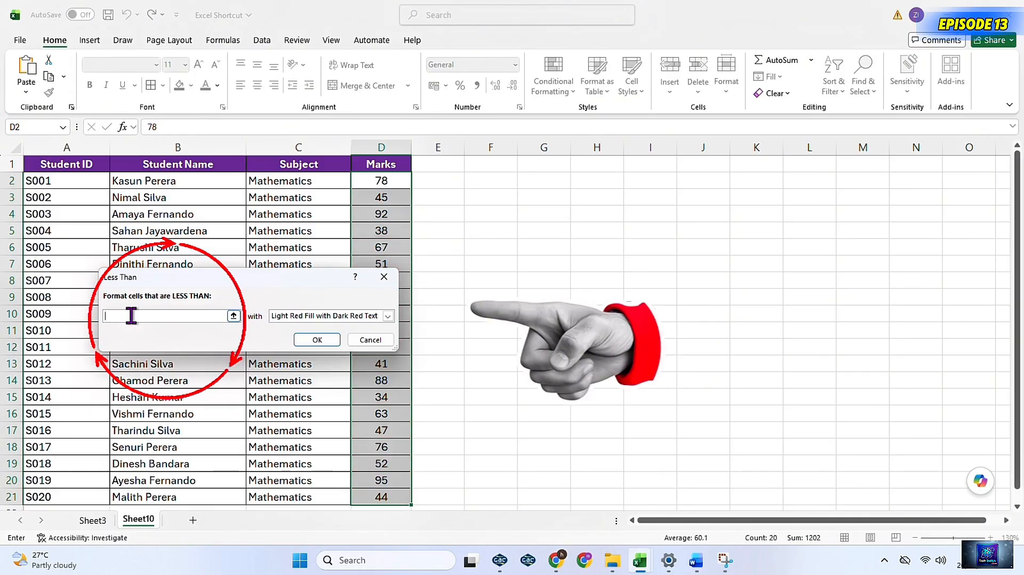
type("50")
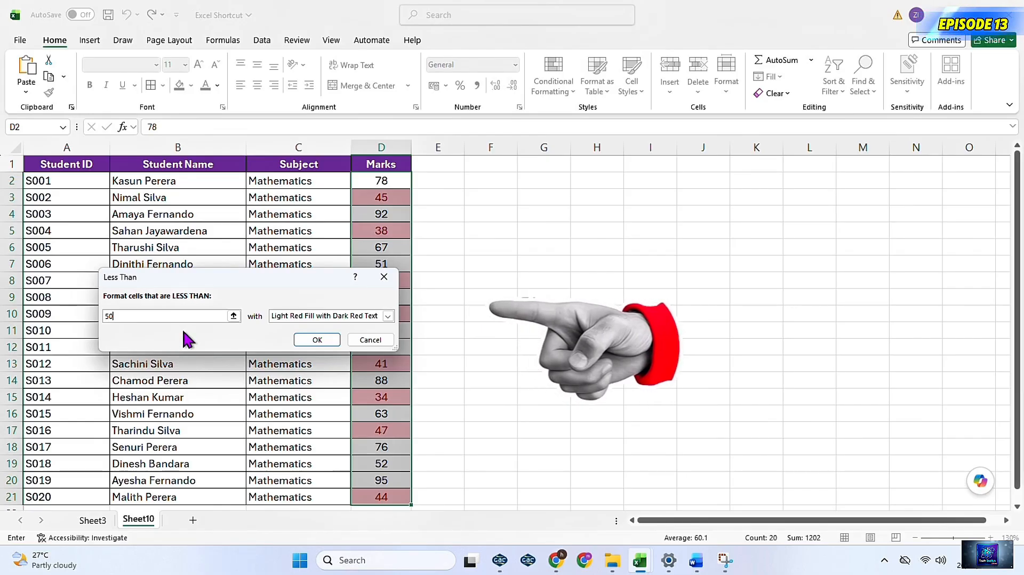
left_click(388, 316)
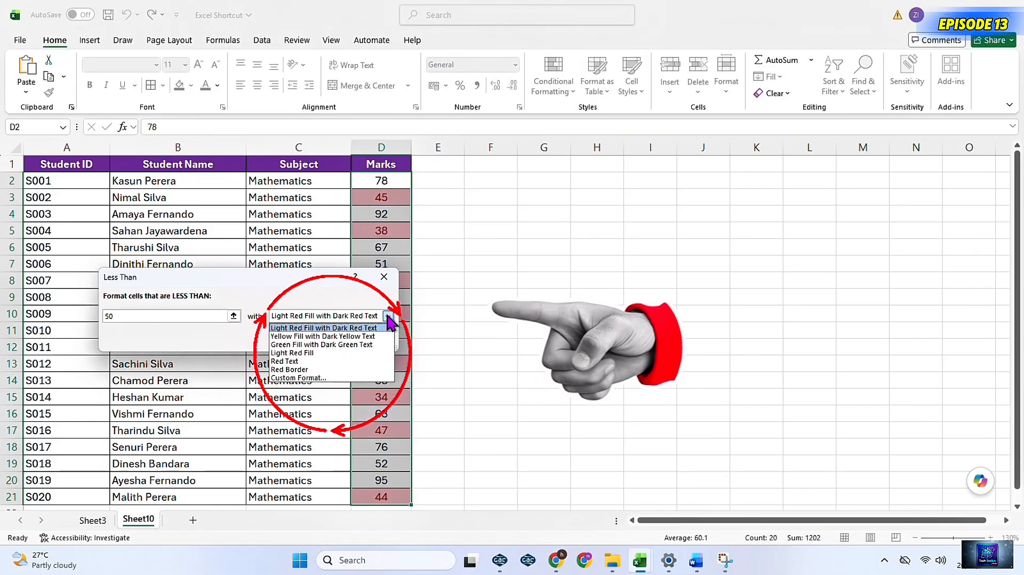
left_click(323, 327)
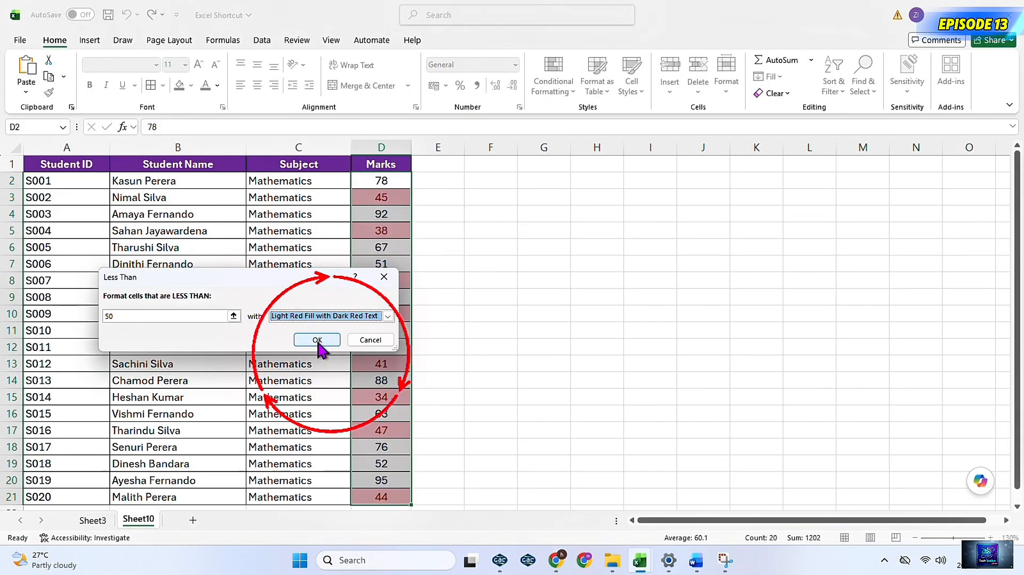
left_click(317, 340)
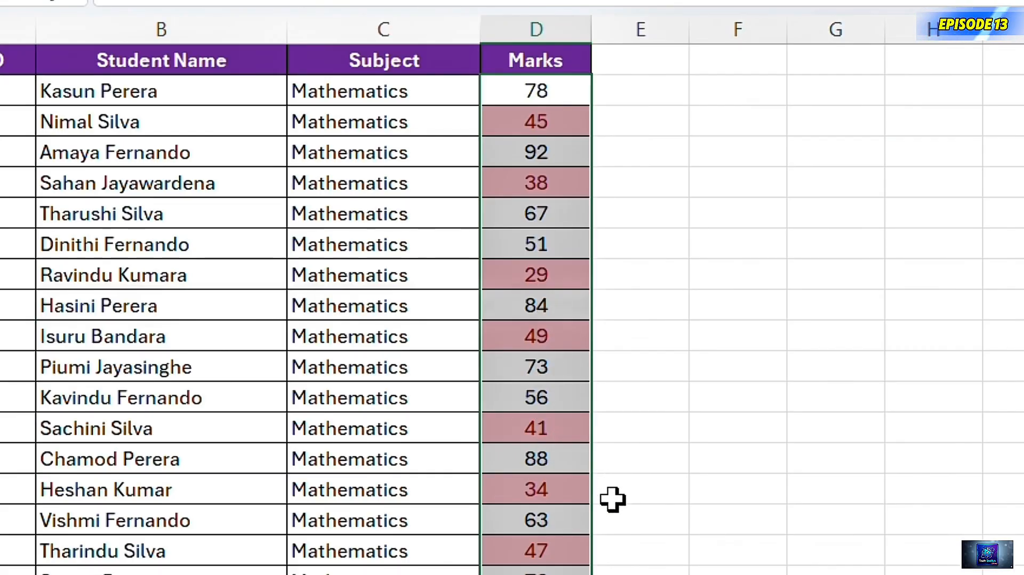
scroll(587, 567, "down", 1)
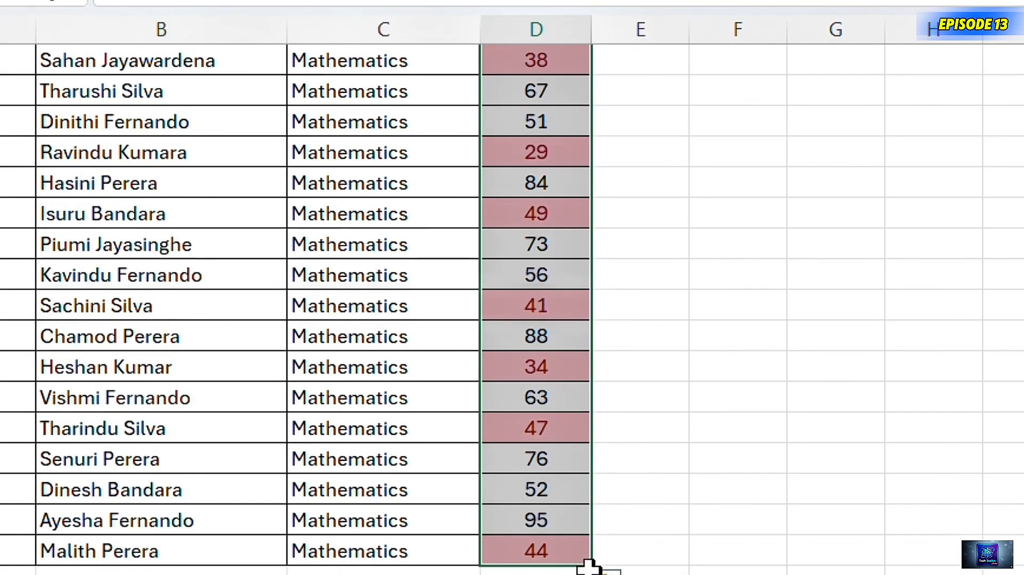
scroll(590, 568, "up", 1)
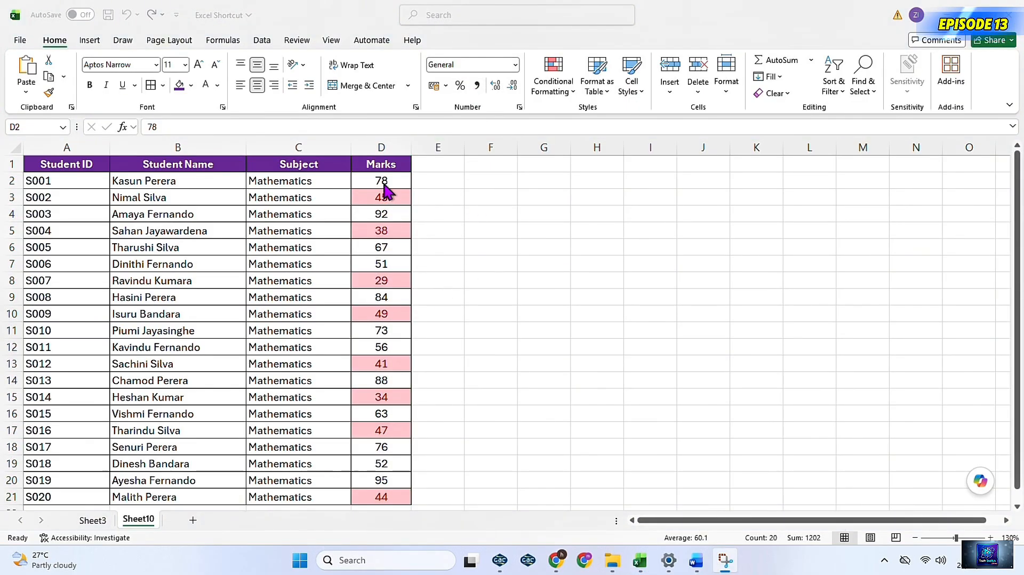
- Add a Greater Than conditional formatting rule to the marks in D2:D21, giving values above 50 Green Fill with Dark Green Text
left_click(382, 182)
key("ctrl+shift+Down")
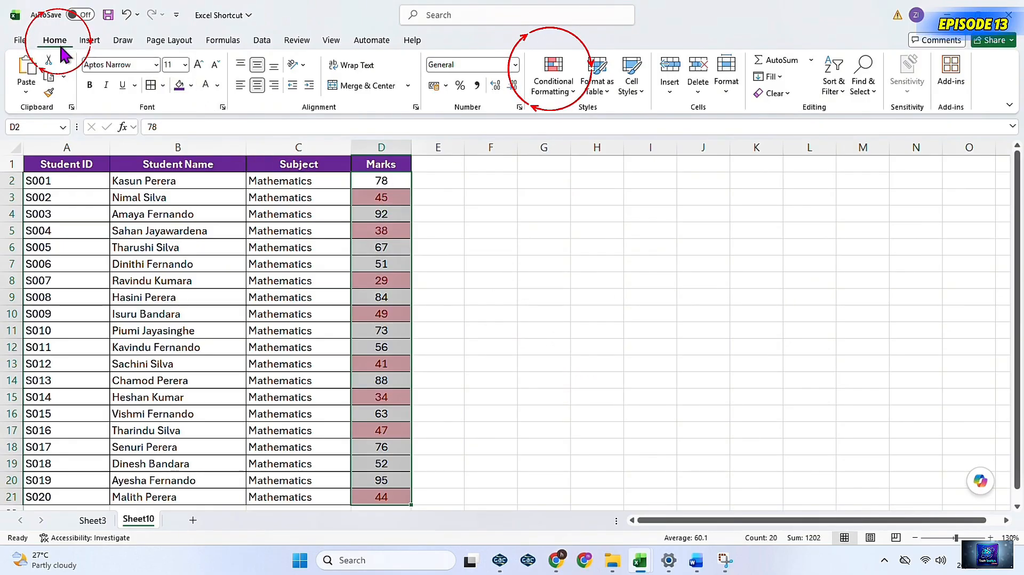
left_click(564, 97)
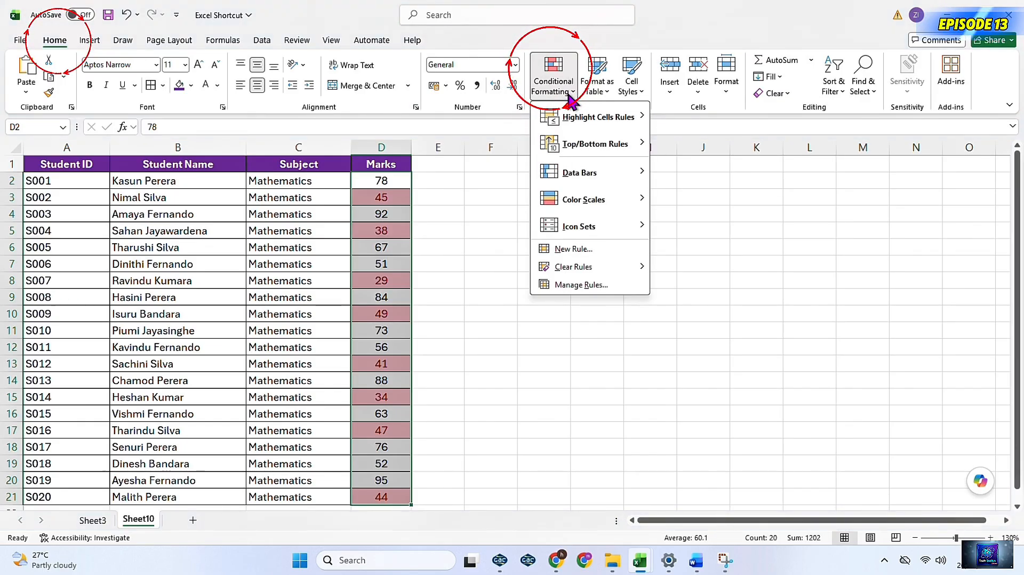
mouse_move(625, 128)
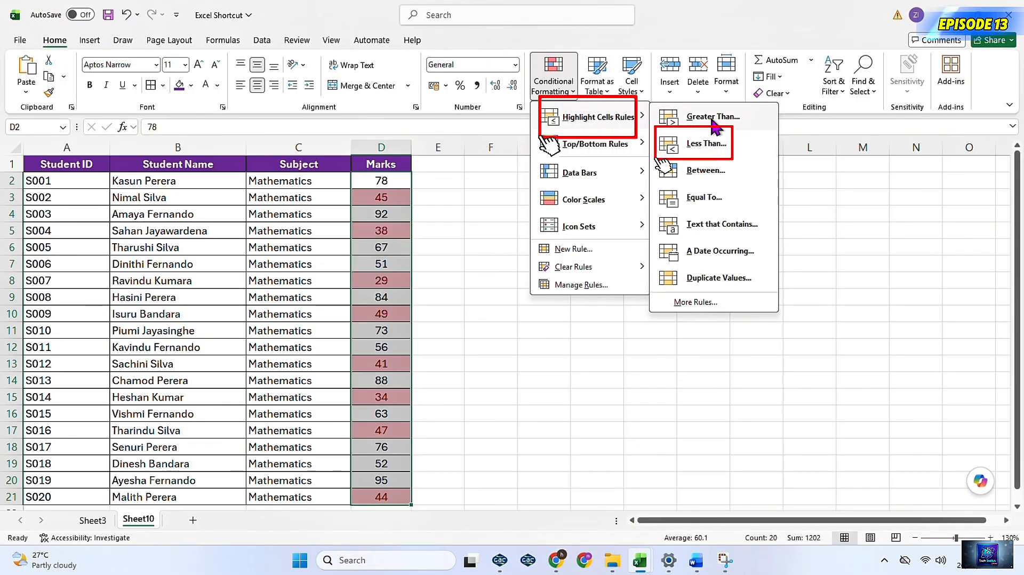
left_click(713, 121)
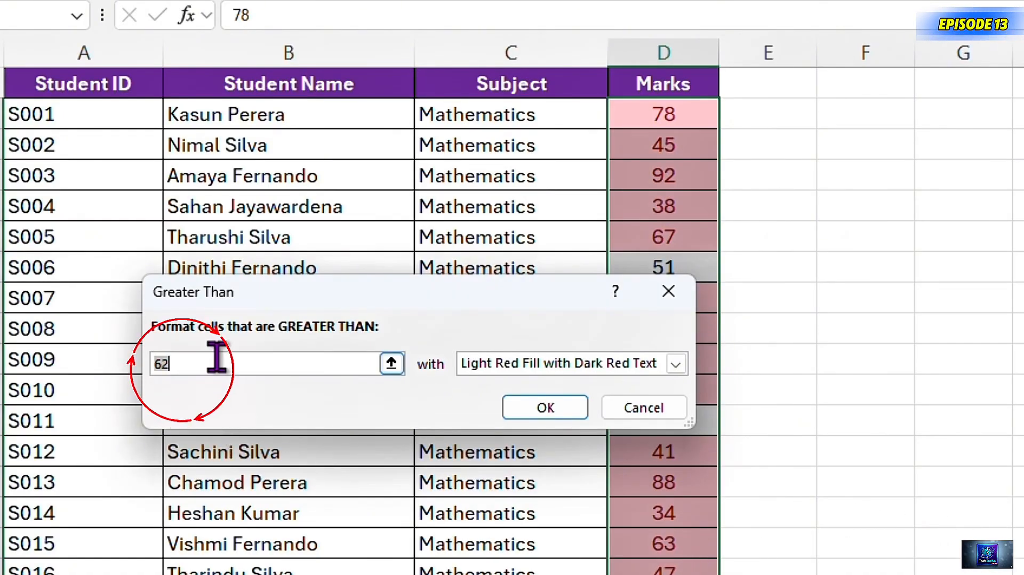
type("50")
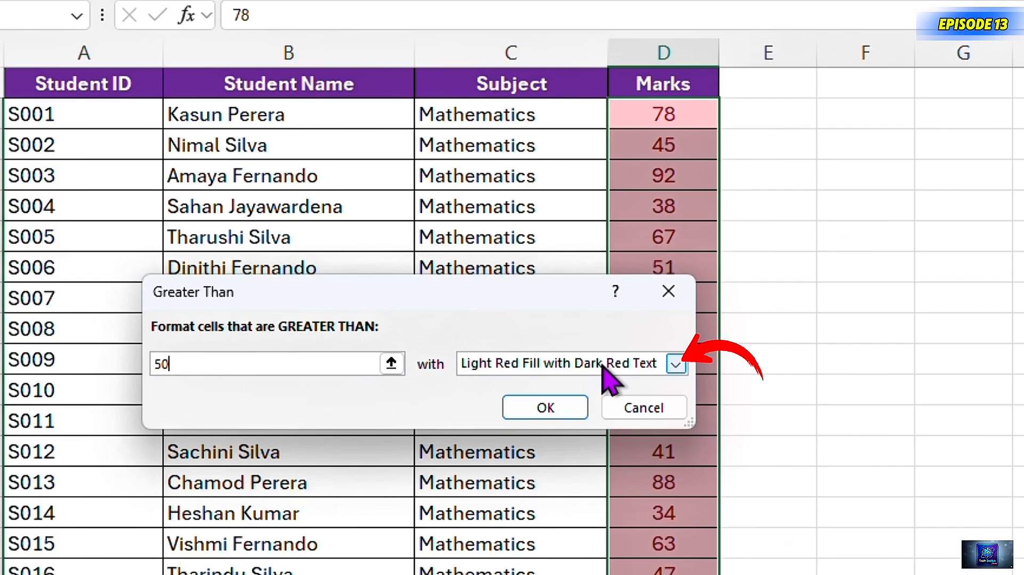
left_click(643, 368)
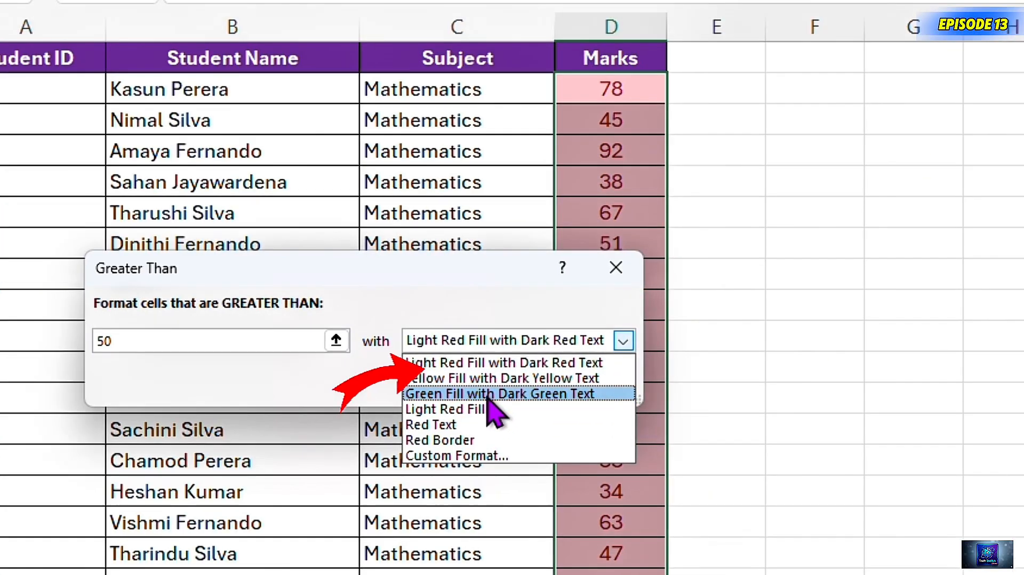
left_click(555, 417)
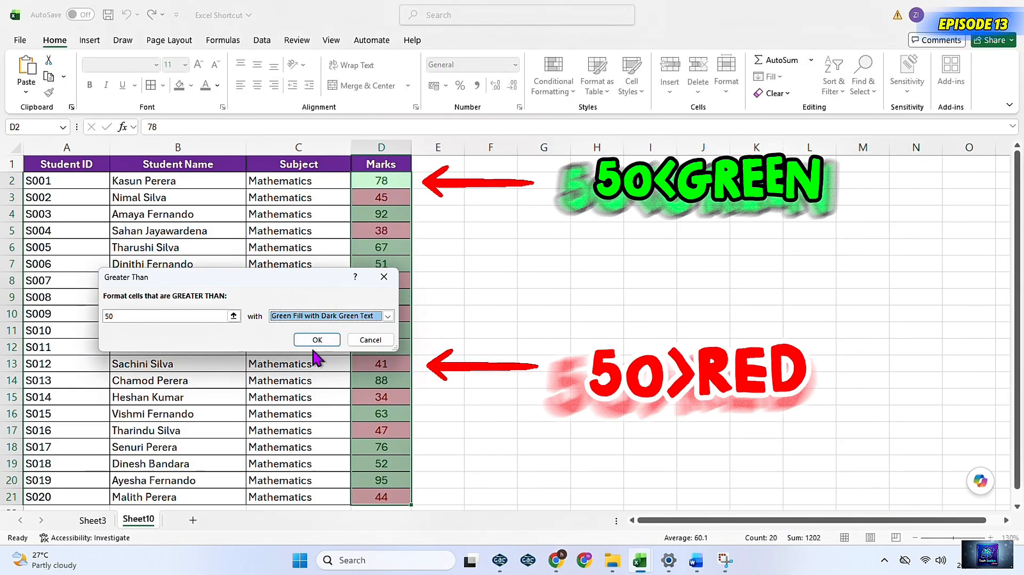
left_click(318, 342)
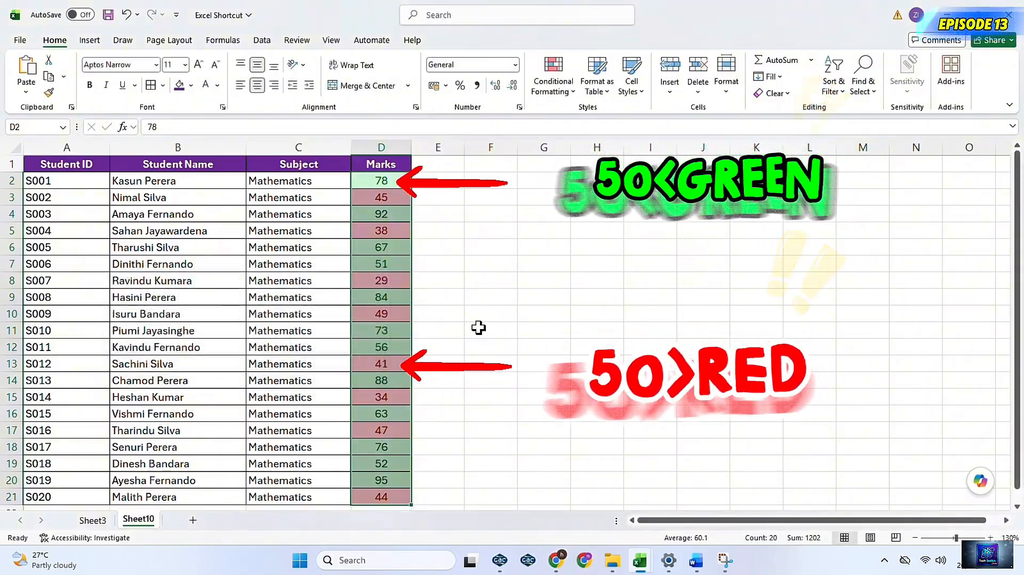
left_click(444, 268)
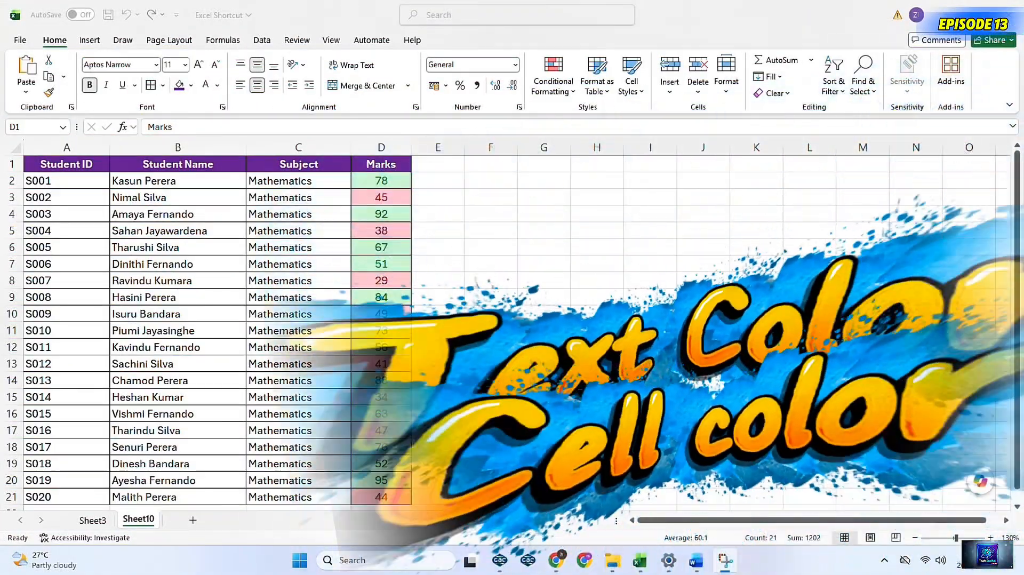
- Examine the other conditional formatting options for the Marks column: Data Bars, Top/Bottom Rules, Highlight Cells Rules, Icon Sets and Color Scales
left_click(569, 97)
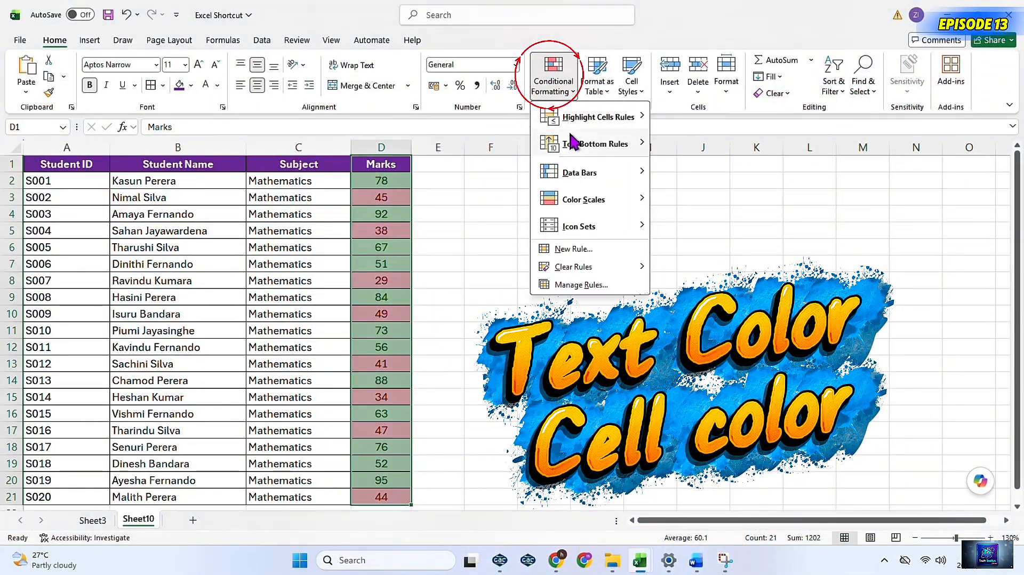
mouse_move(602, 185)
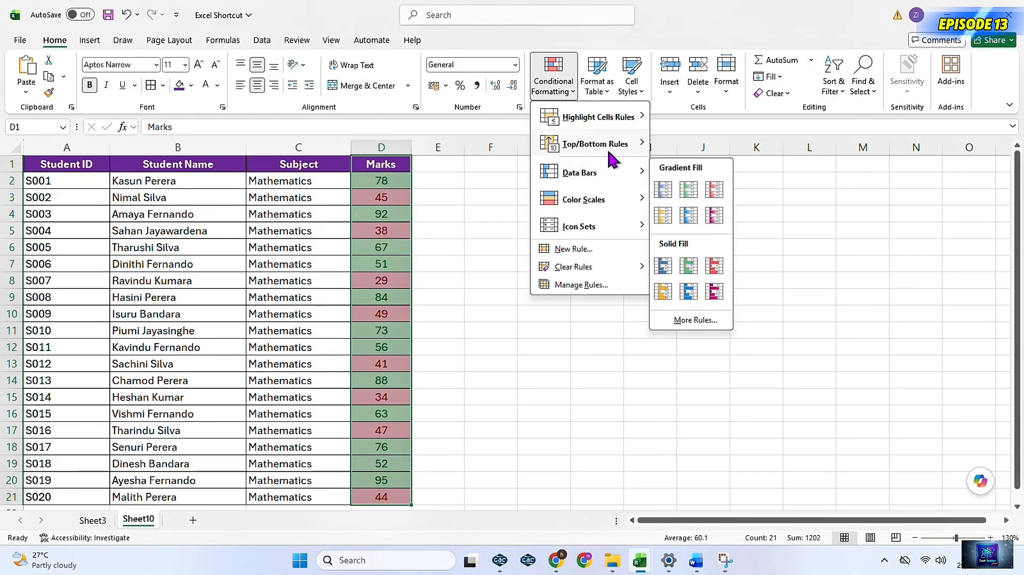
mouse_move(634, 144)
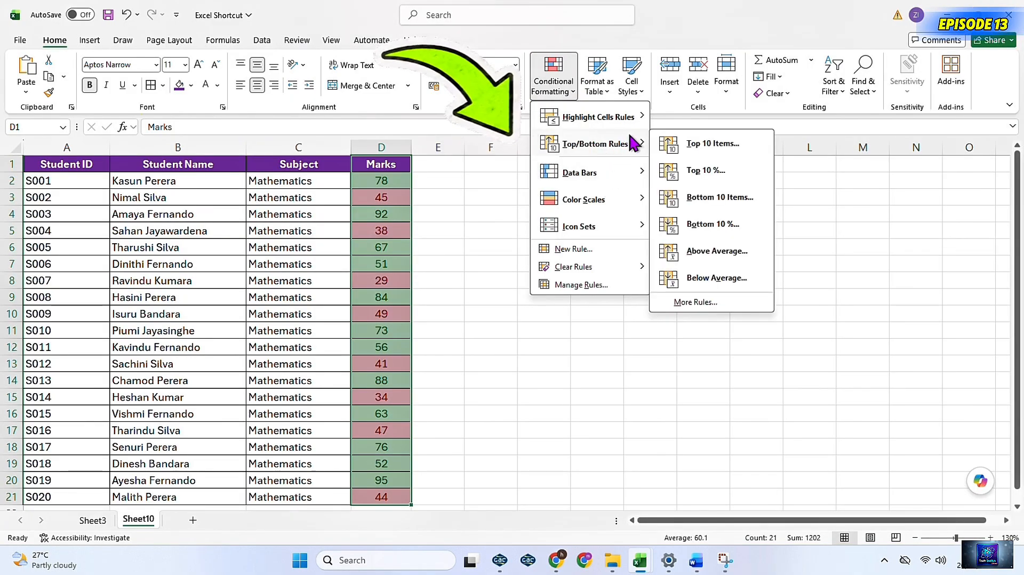
mouse_move(634, 113)
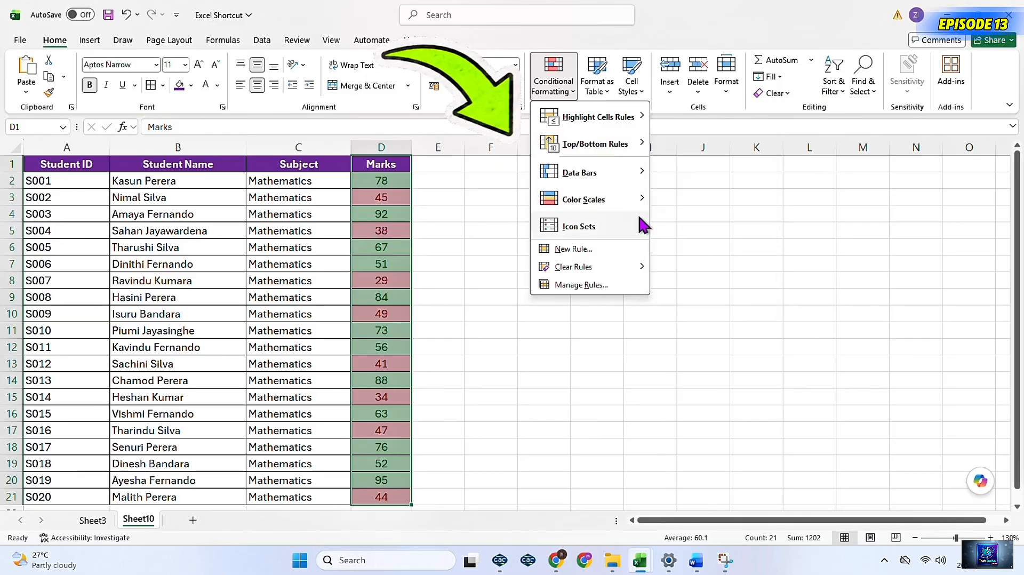
mouse_move(640, 226)
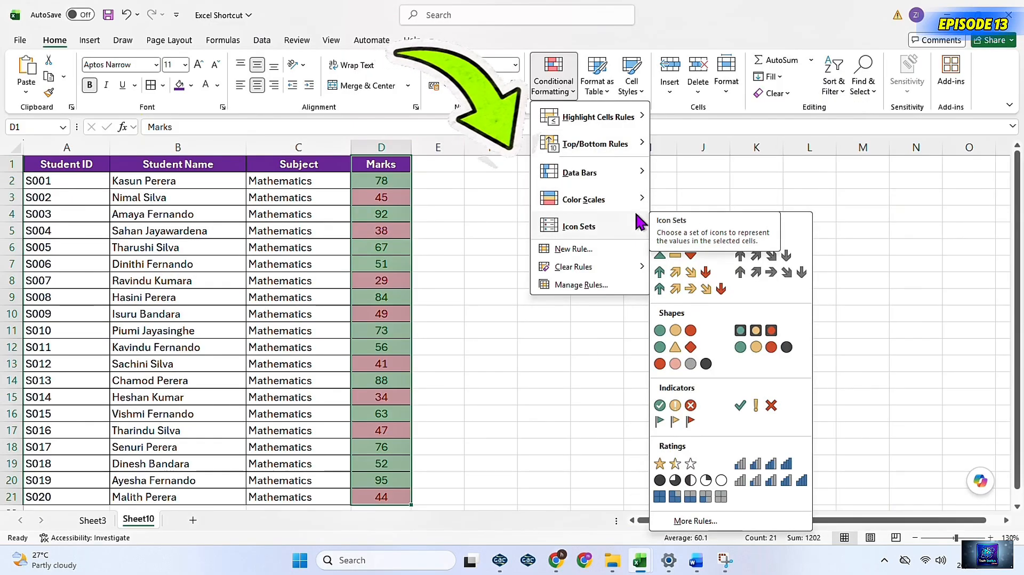
mouse_move(635, 207)
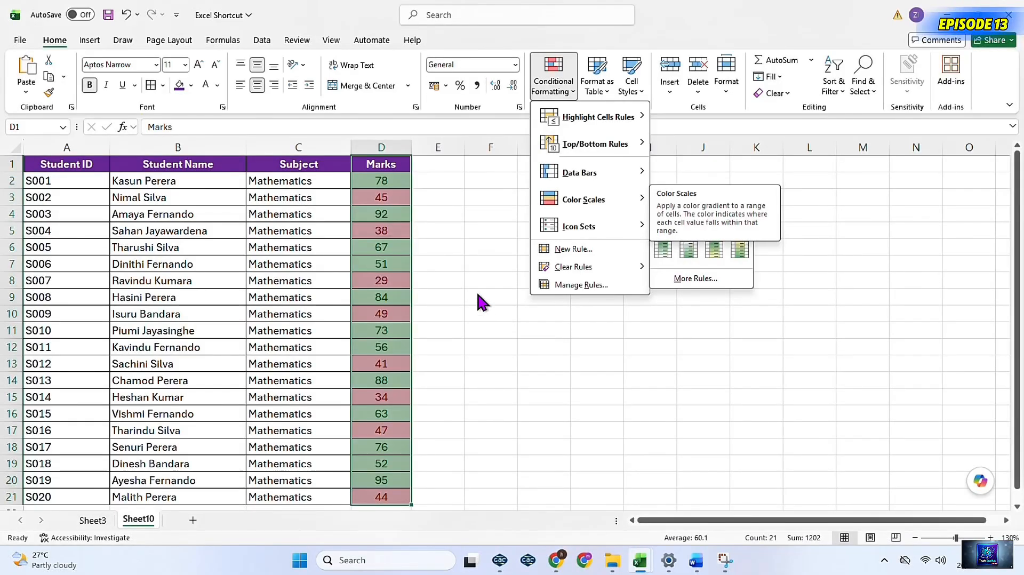
left_click(476, 290)
left_click(386, 183)
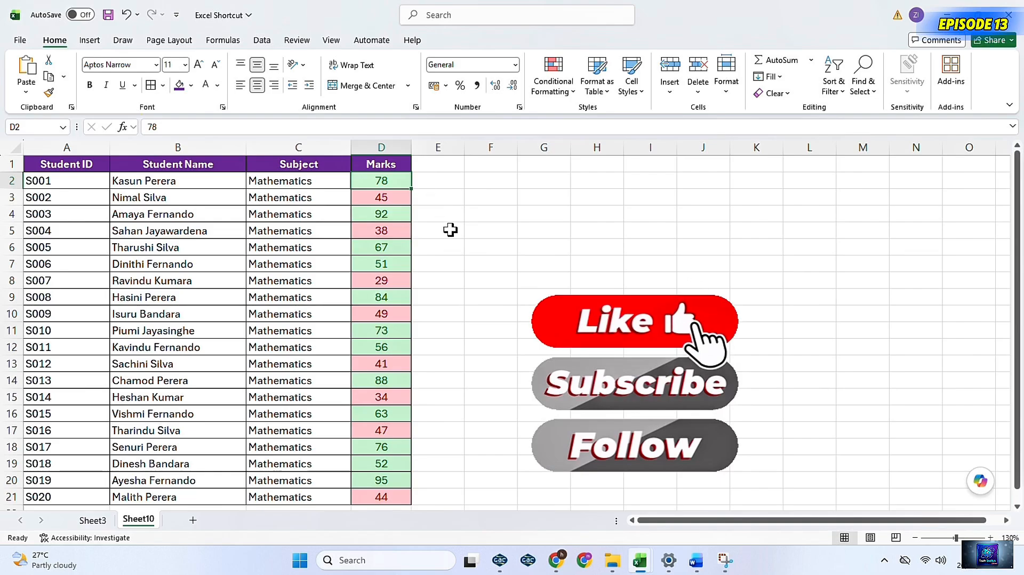